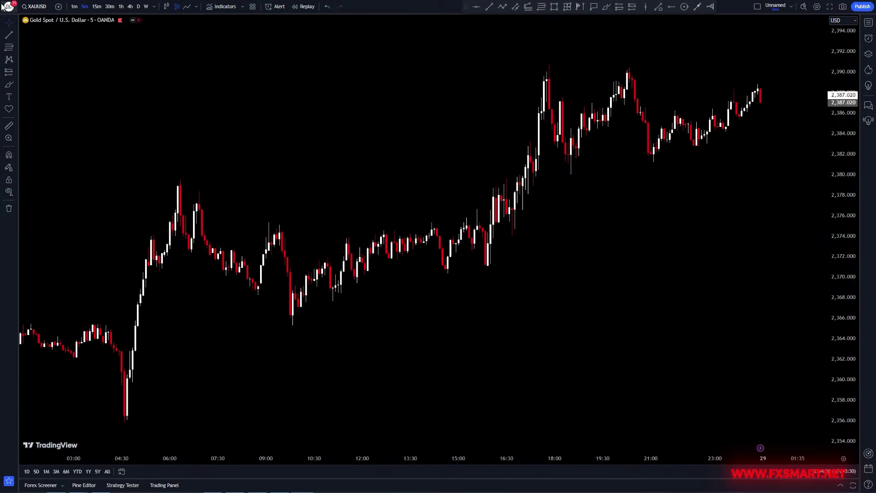
# Search for Trend Strength Signals and add the AlgoAlpha version to the gold chart.
pyautogui.click(220, 6)
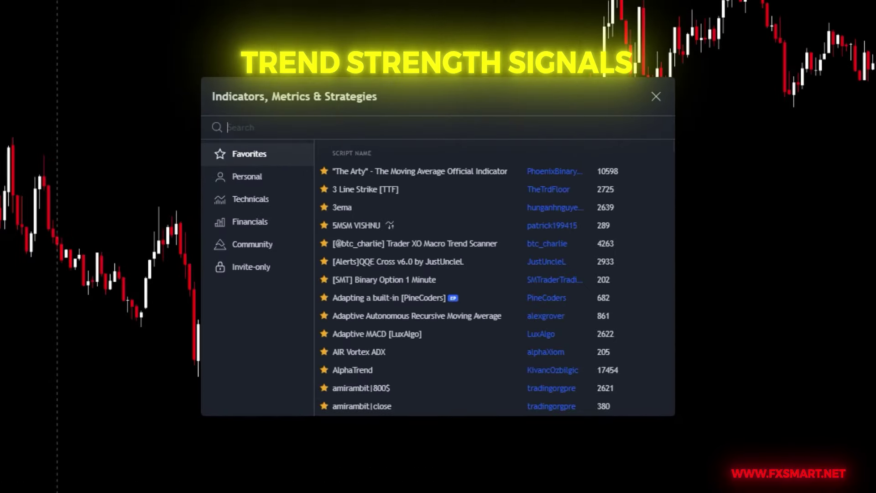
pyautogui.write('Trend Strength Signals')
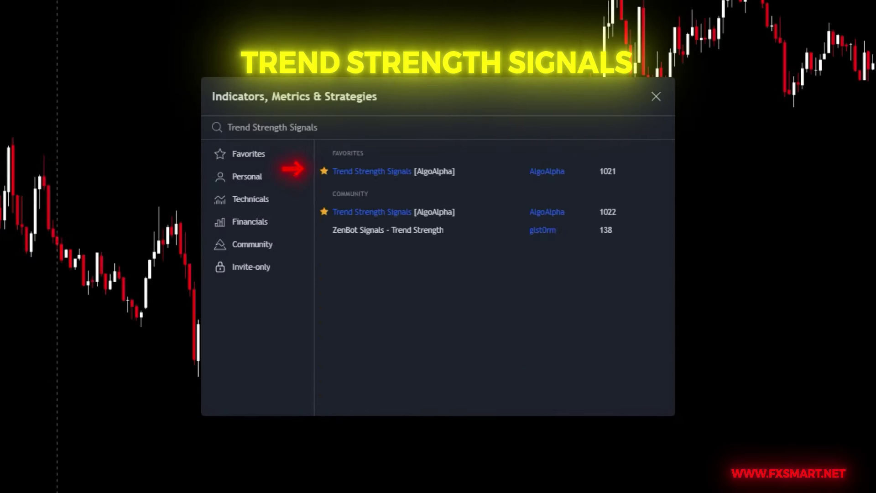
pyautogui.click(386, 172)
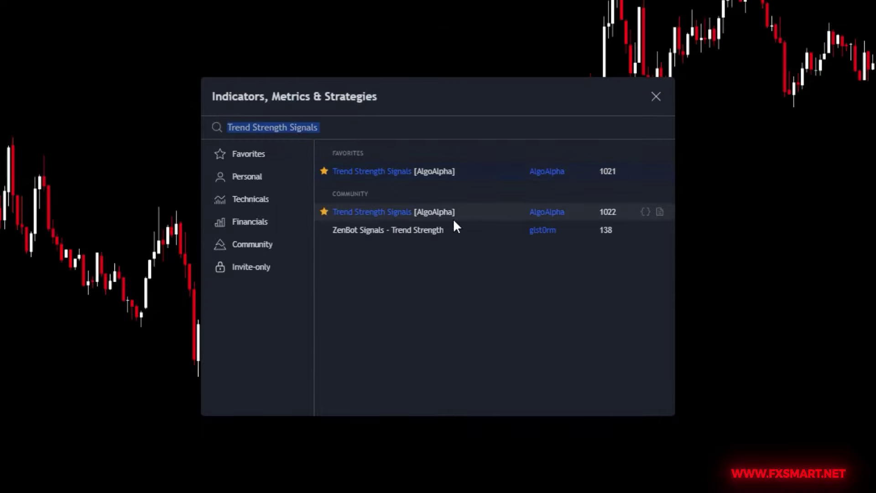
pyautogui.click(656, 97)
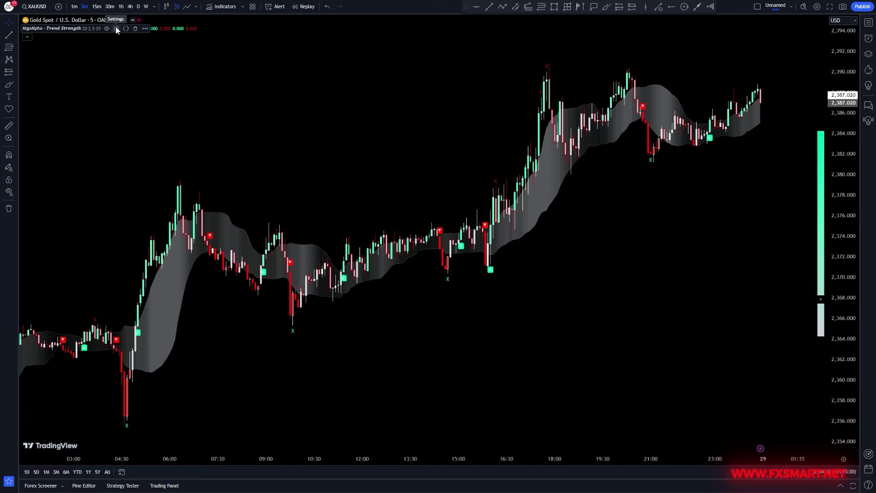
# Configure Trend Strength Signals: period 12, TP multiplier 2, gauge size 21, status-line values hidden.
pyautogui.click(115, 29)
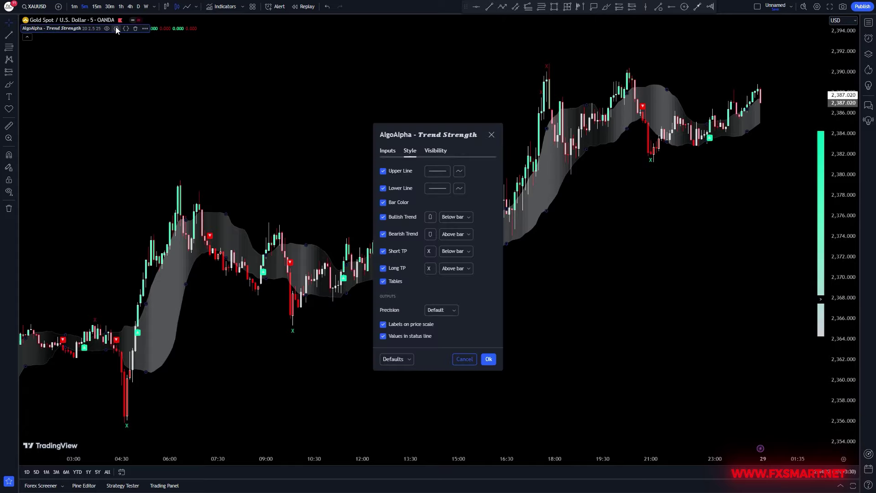
pyautogui.click(390, 151)
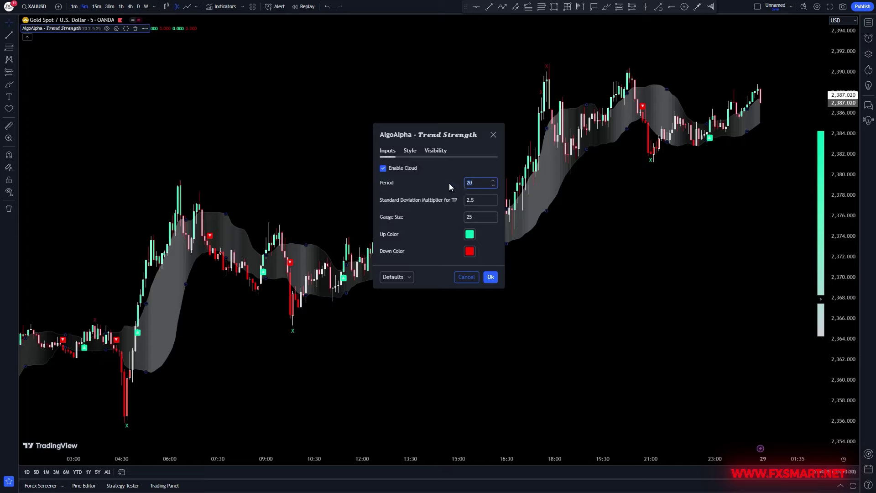
pyautogui.write('12')
pyautogui.press('Tab')
pyautogui.write('2')
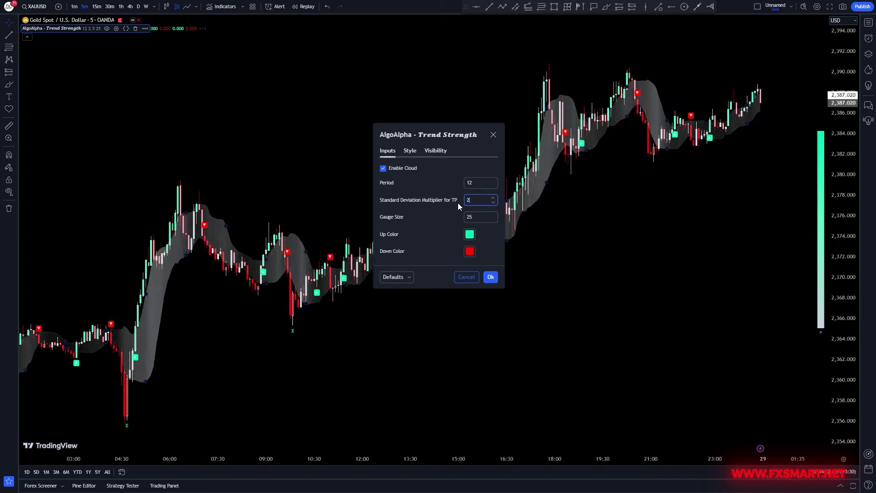
pyautogui.click(473, 217)
pyautogui.press('BackSpace')
pyautogui.write('1')
pyautogui.click(424, 226)
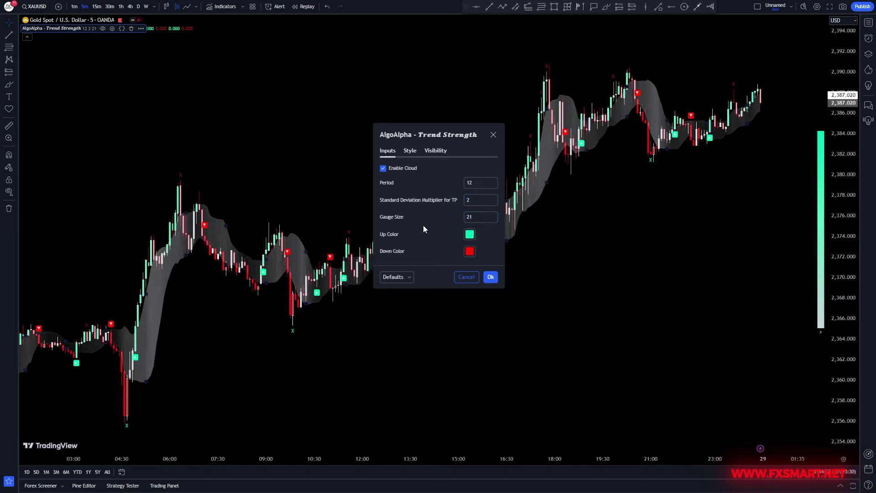
pyautogui.click(408, 150)
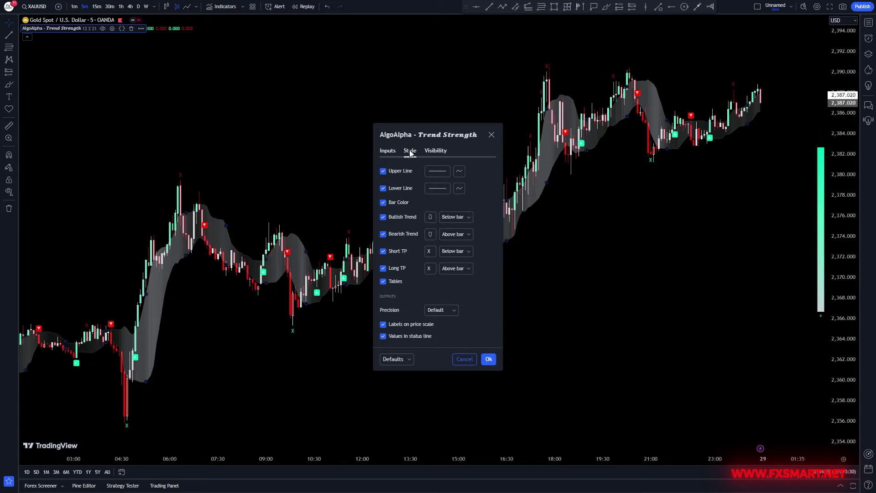
pyautogui.click(383, 336)
pyautogui.click(489, 359)
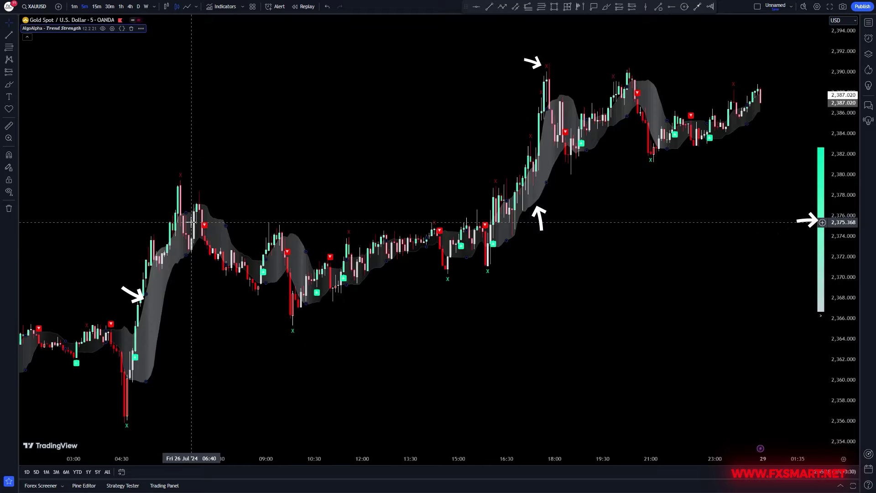
# Search 'supertrended rsi' and add Supertrended RSI [AlgoAlpha] as a pane below the chart.
pyautogui.click(226, 7)
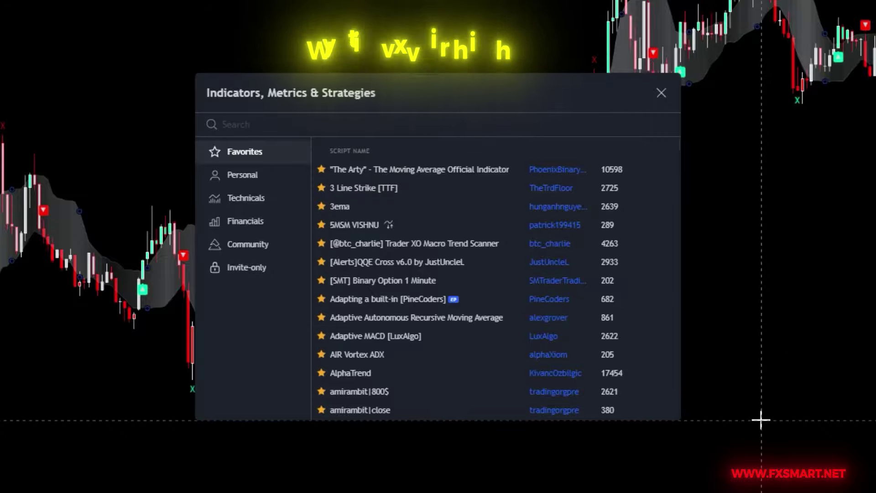
pyautogui.write('super')
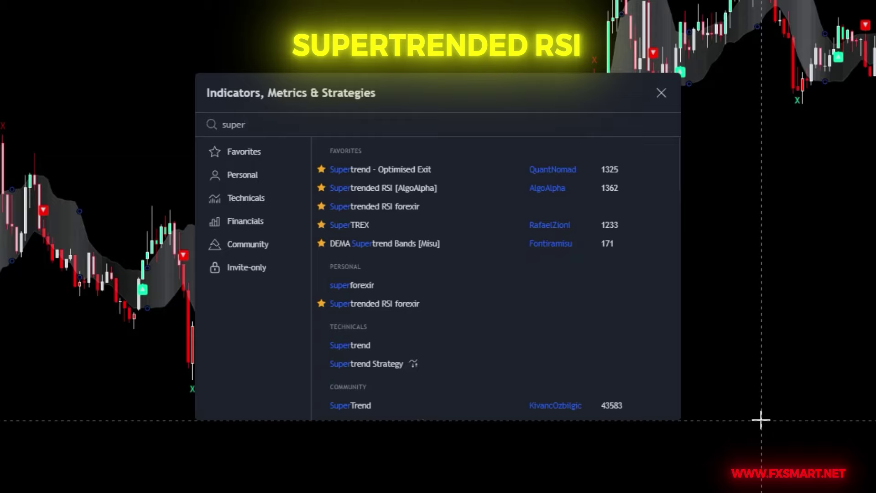
pyautogui.write('t')
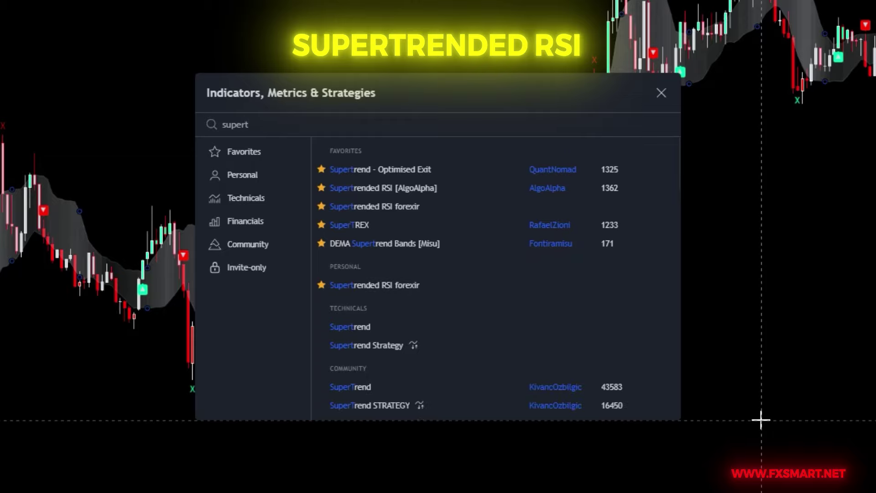
pyautogui.write('re')
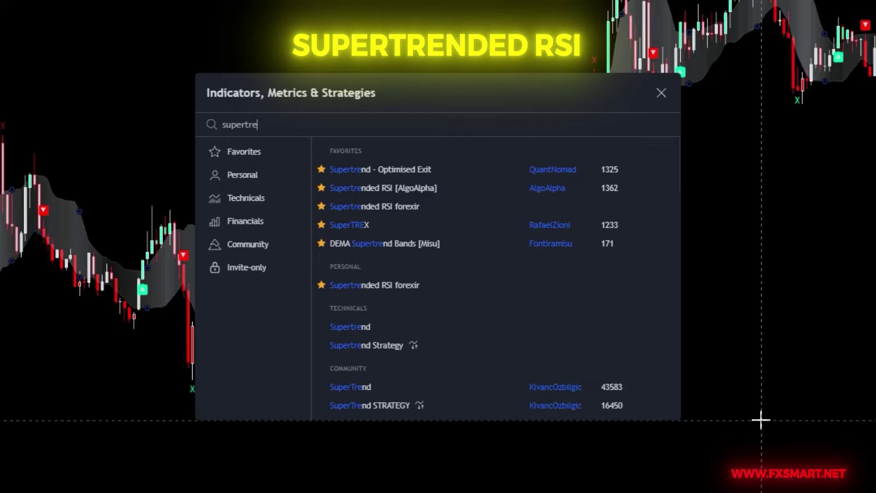
pyautogui.write('nd')
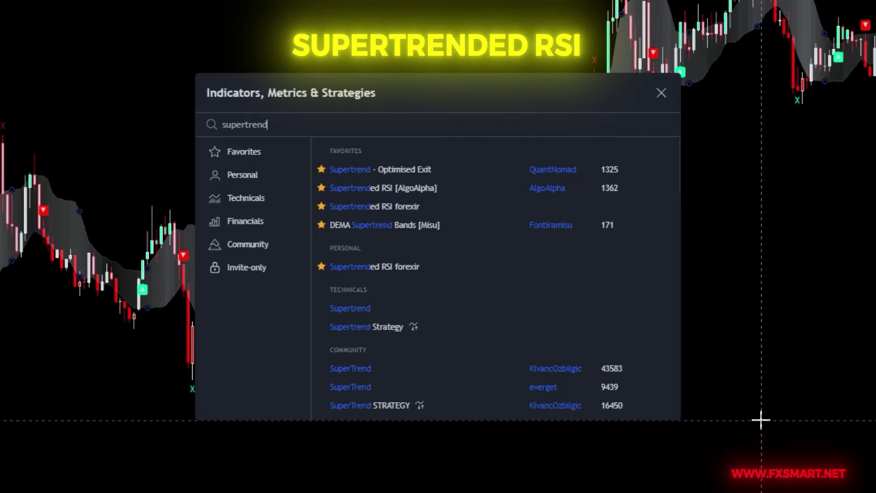
pyautogui.write('ed')
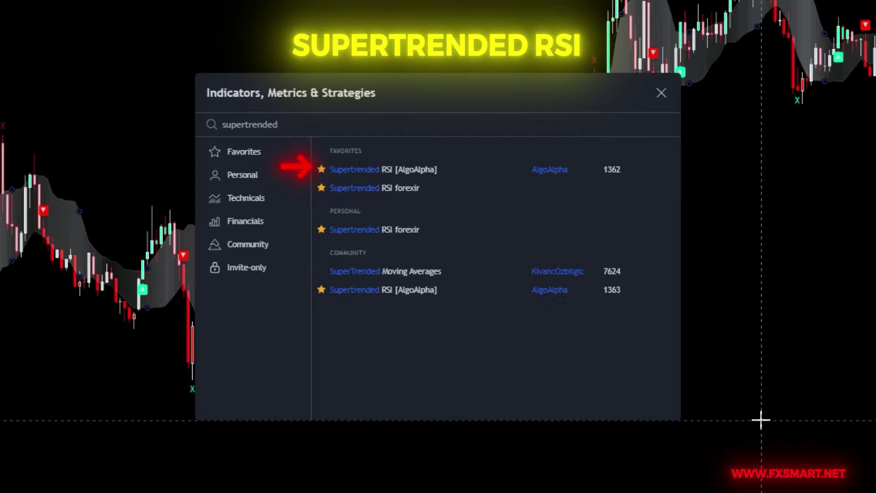
pyautogui.write(' rsi')
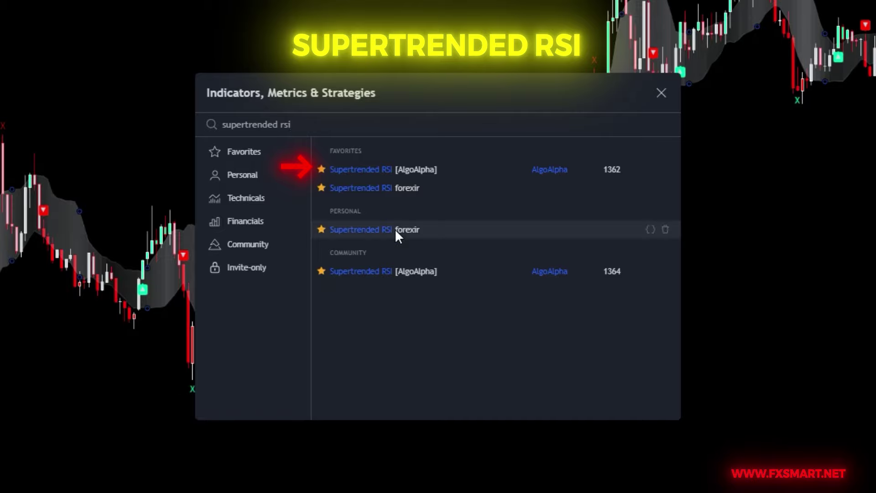
pyautogui.click(365, 170)
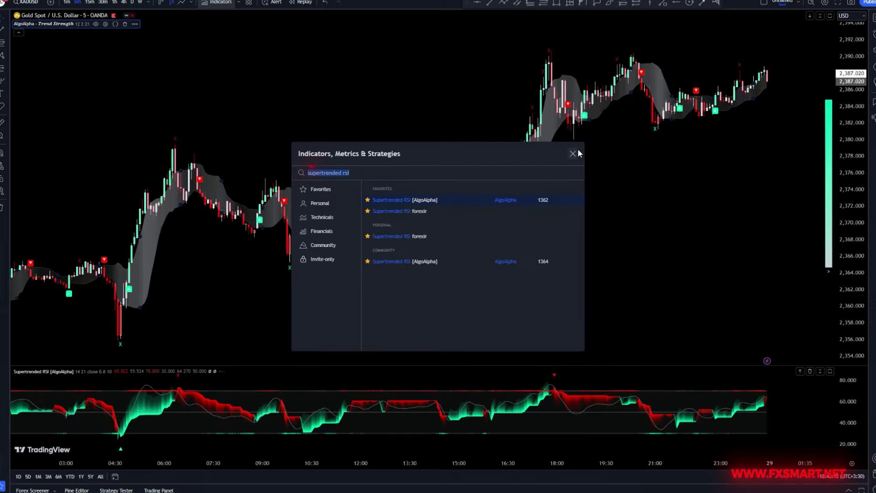
# Hide the Supertrended RSI's status-line values and price-scale labels, then deselect the indicator.
pyautogui.click(661, 93)
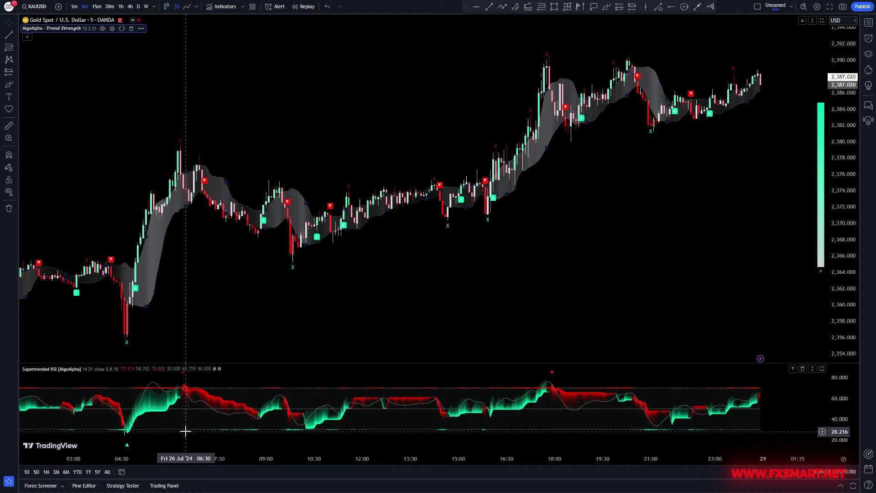
pyautogui.moveTo(53, 370)
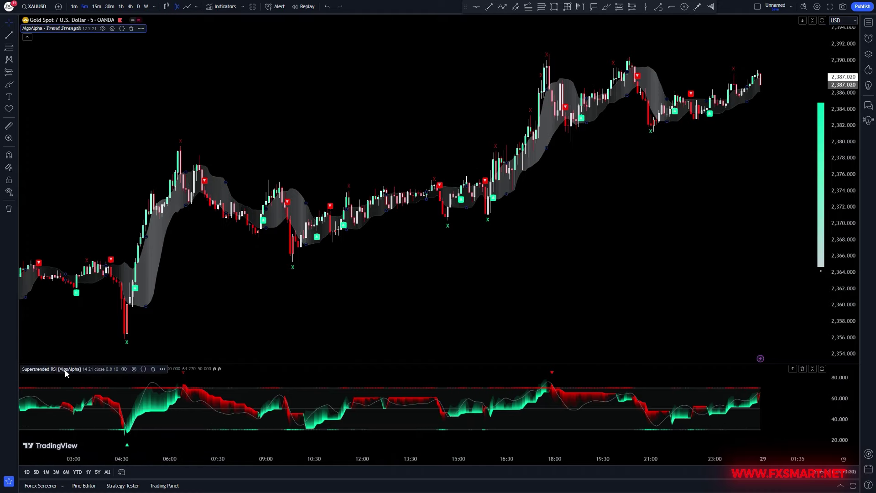
pyautogui.click(135, 370)
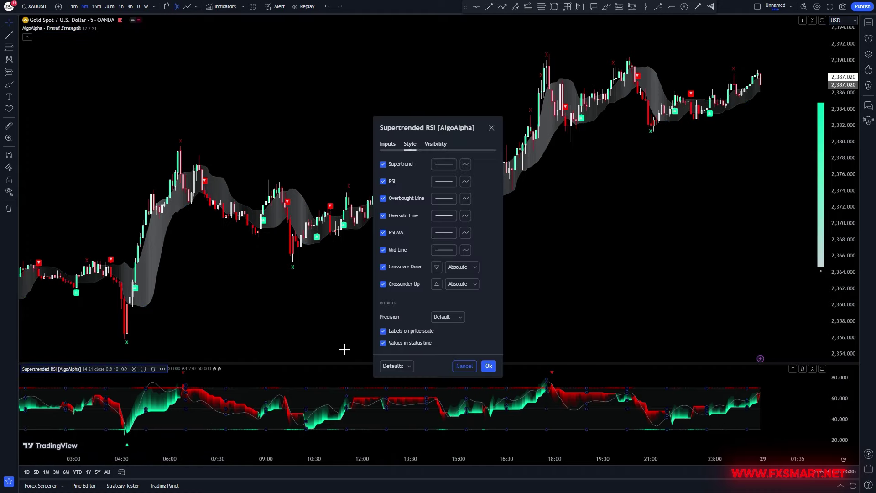
pyautogui.click(387, 144)
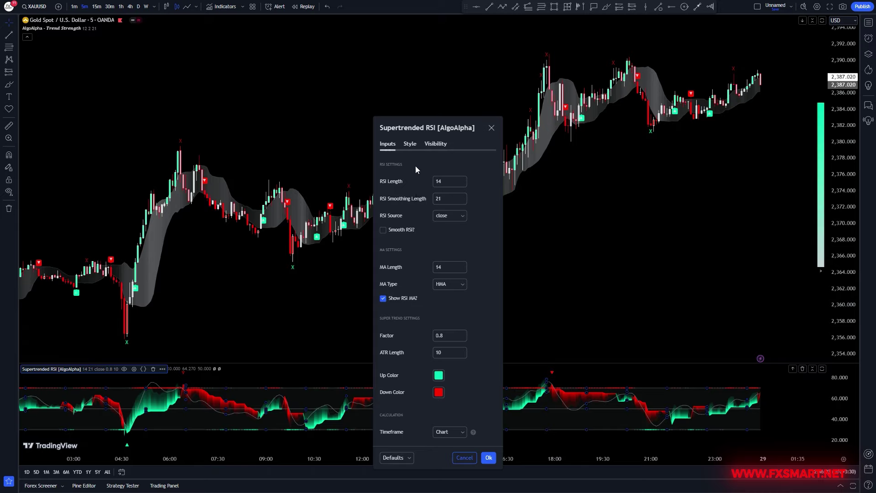
pyautogui.click(409, 145)
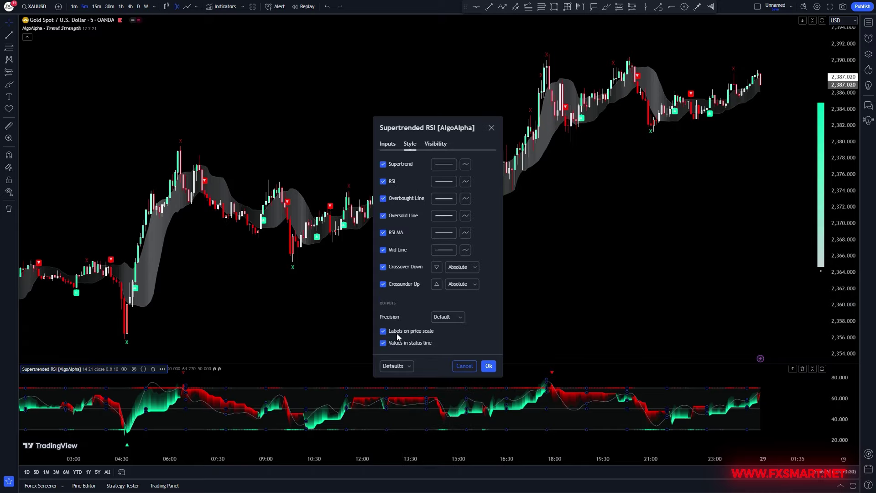
pyautogui.click(384, 342)
pyautogui.click(385, 333)
pyautogui.click(487, 367)
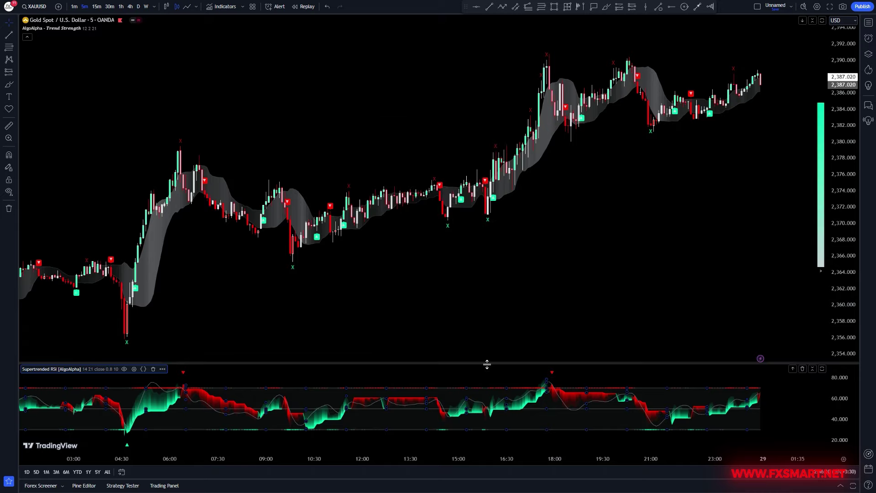
pyautogui.click(370, 337)
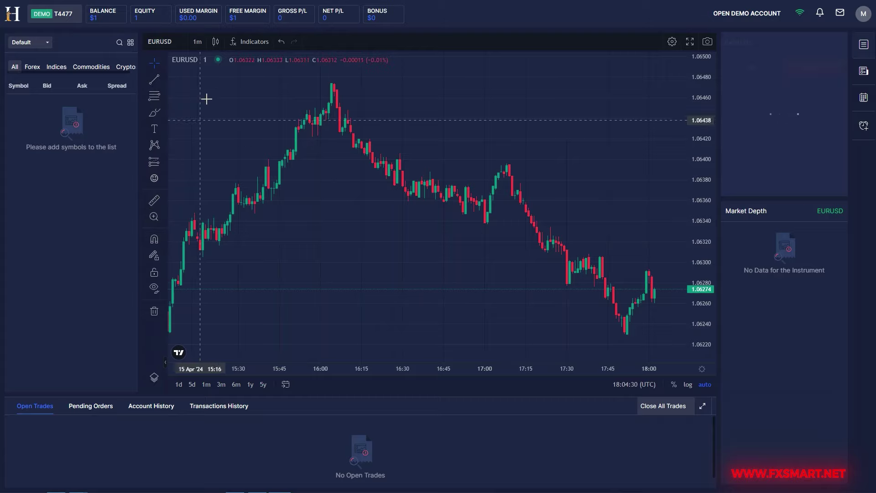
# Browse the indicator list and close it without adding an indicator.
pyautogui.click(249, 42)
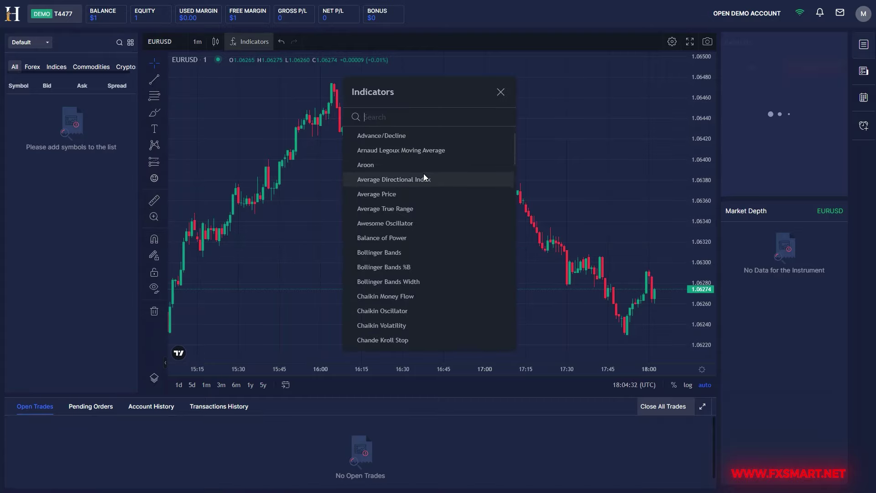
pyautogui.scroll(-10, 424, 173)
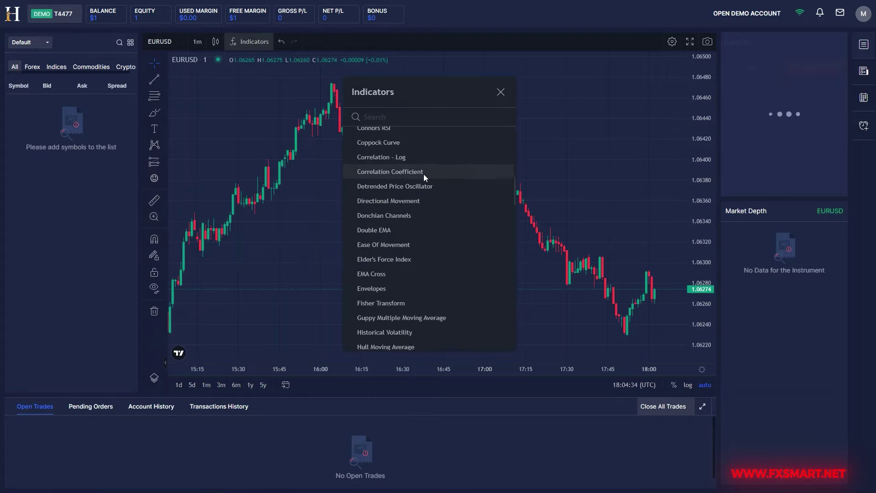
pyautogui.scroll(-3, 424, 174)
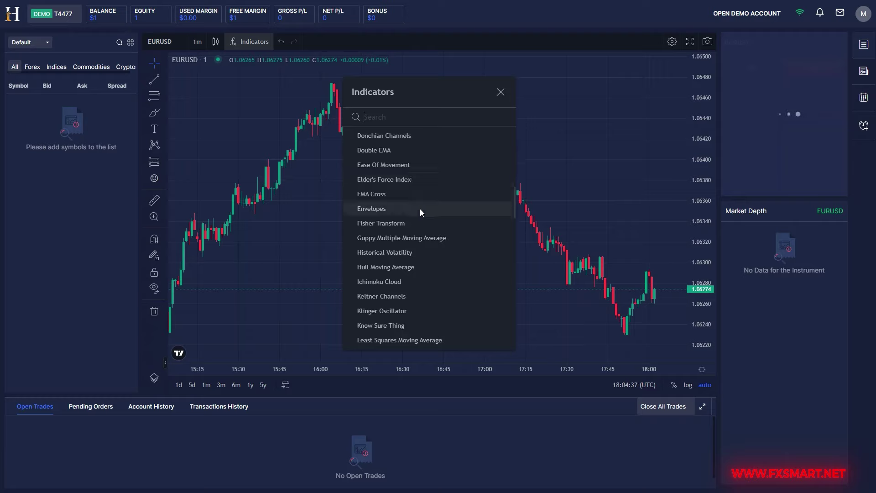
pyautogui.scroll(-3, 420, 228)
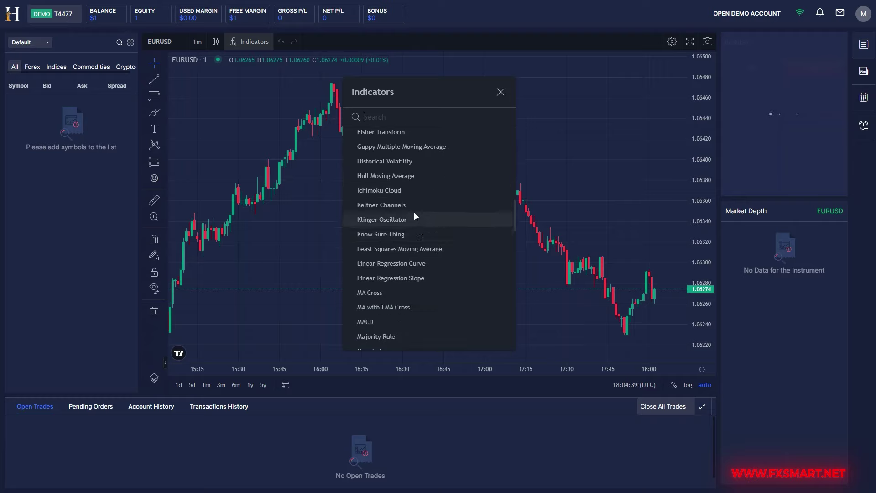
pyautogui.scroll(-6, 414, 214)
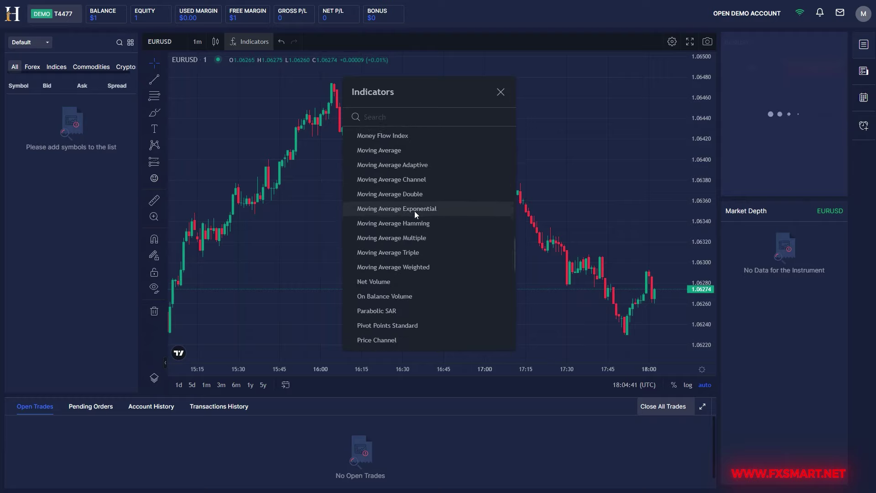
pyautogui.scroll(-10, 414, 211)
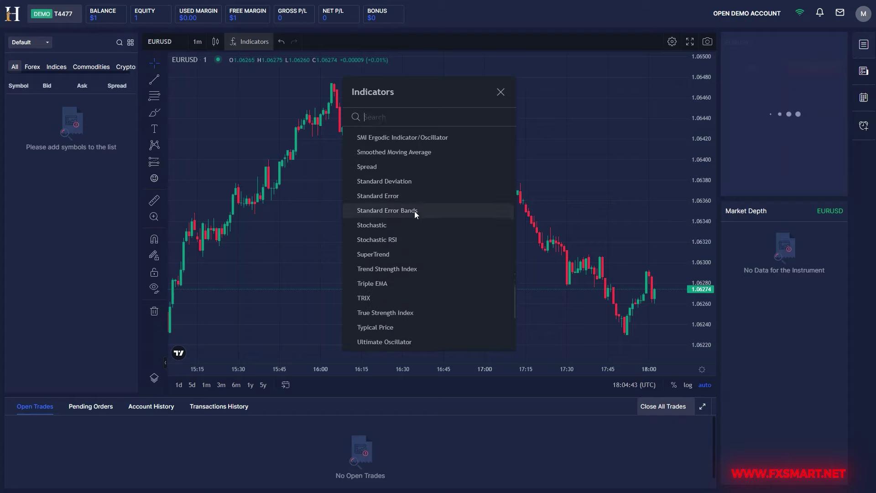
pyautogui.scroll(-5, 415, 210)
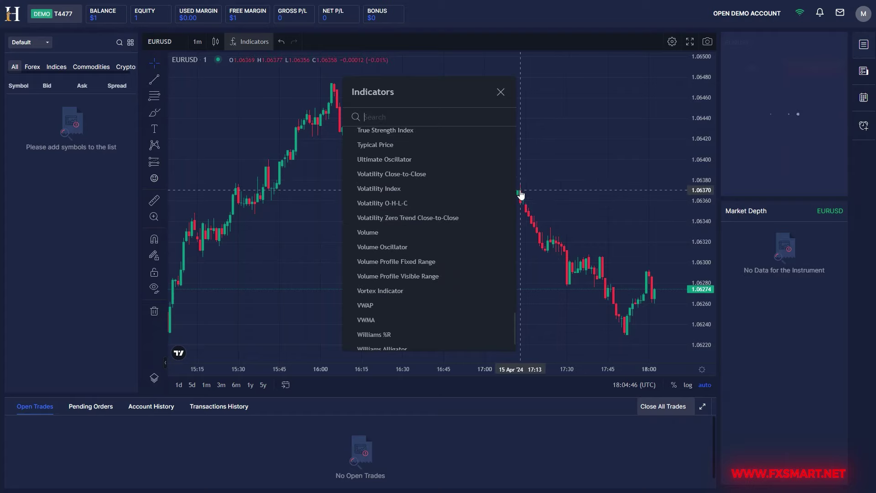
pyautogui.scroll(-2, 520, 196)
pyautogui.click(578, 171)
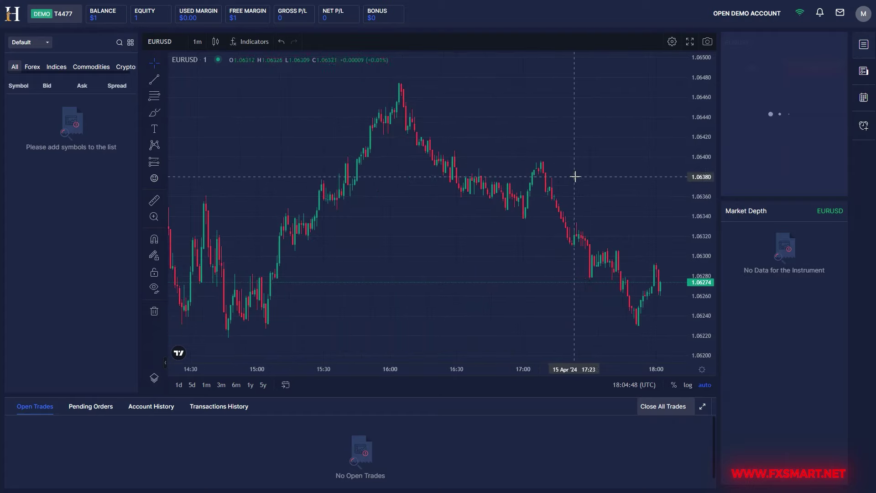
# Draw a descending trend line from the 16:05 peak to the lower high.
pyautogui.click(154, 81)
pyautogui.click(400, 81)
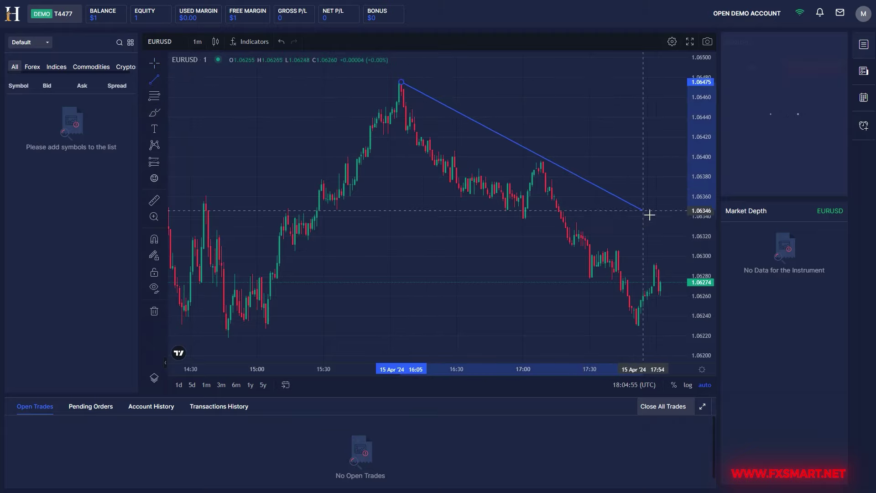
pyautogui.click(660, 230)
pyautogui.moveTo(567, 256); pyautogui.dragTo(446, 273)
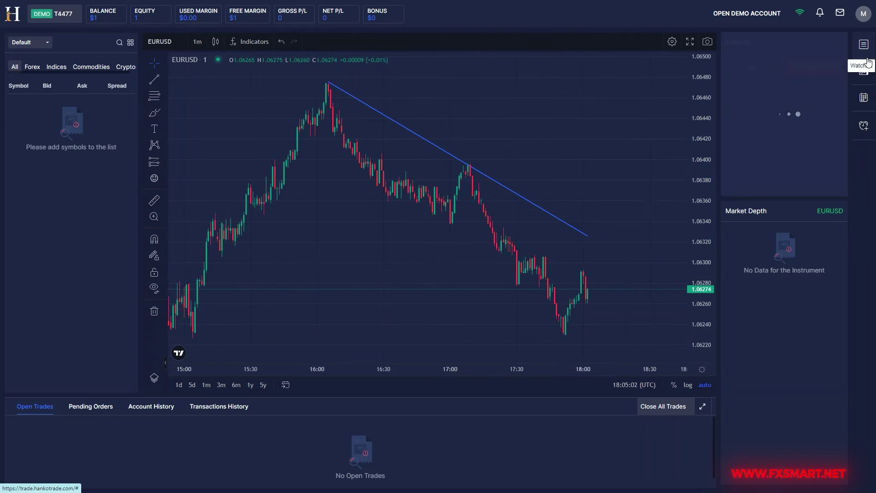
# Look through the market news, economic calendar and price alerts panels.
pyautogui.click(864, 72)
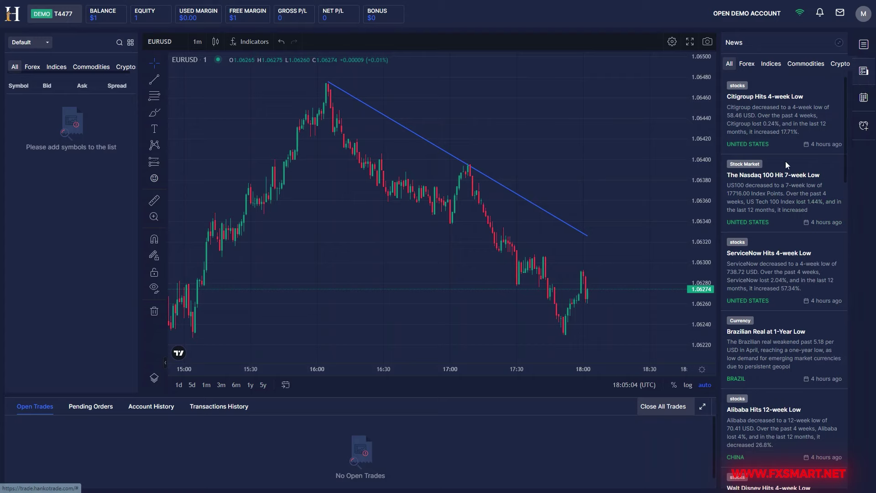
pyautogui.scroll(-1, 786, 122)
pyautogui.scroll(-3, 786, 122)
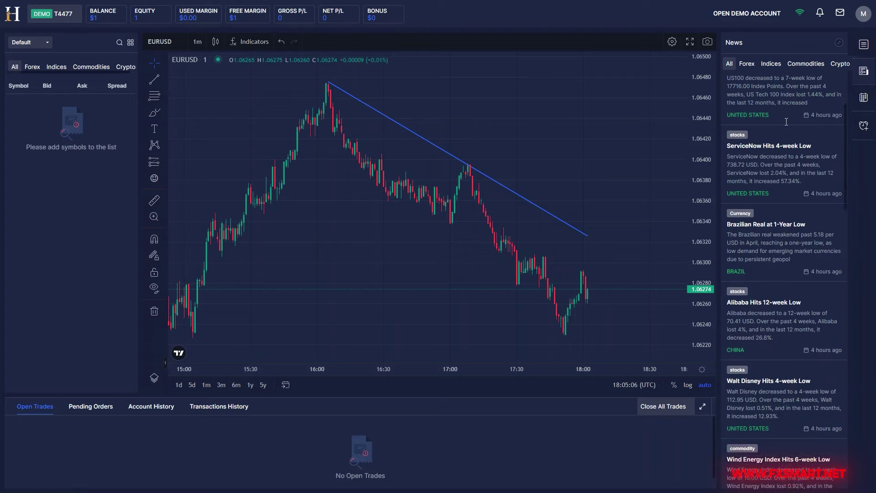
pyautogui.click(864, 97)
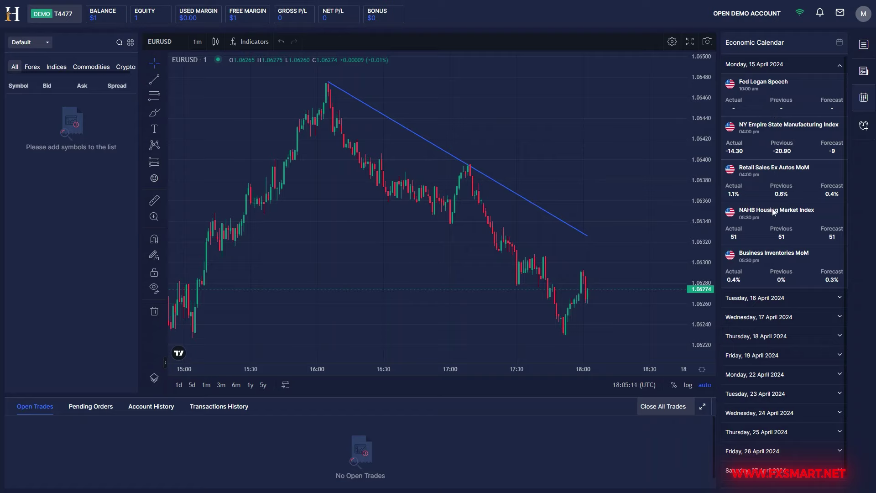
pyautogui.scroll(-1, 761, 237)
pyautogui.scroll(1, 760, 237)
pyautogui.click(861, 135)
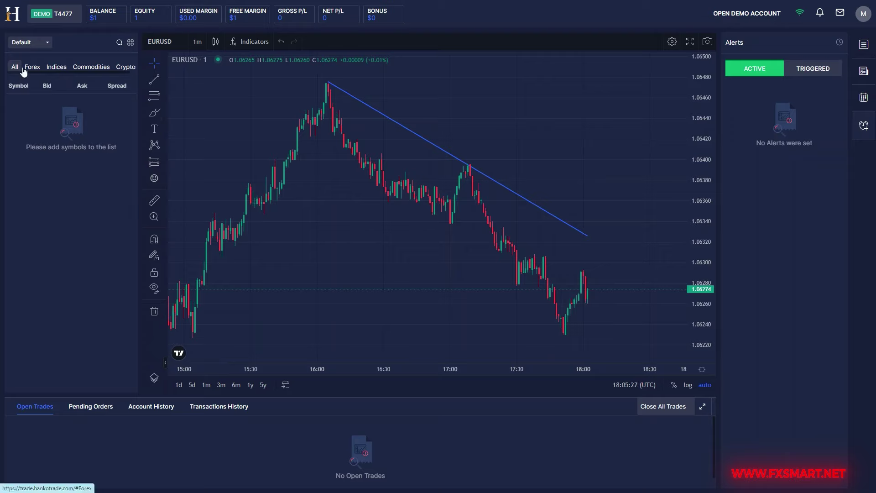
# Check the Pending Orders, Account History and Transactions History tabs, ending on Open Trades.
pyautogui.click(85, 409)
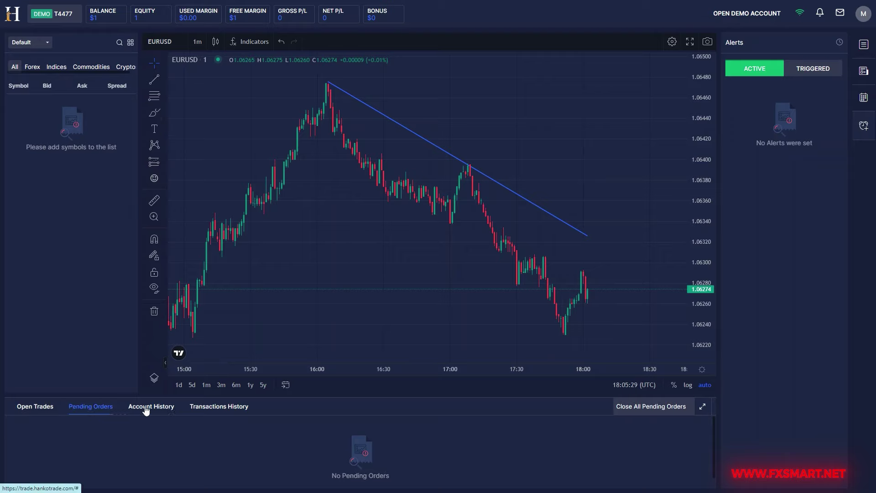
pyautogui.click(157, 410)
pyautogui.click(221, 410)
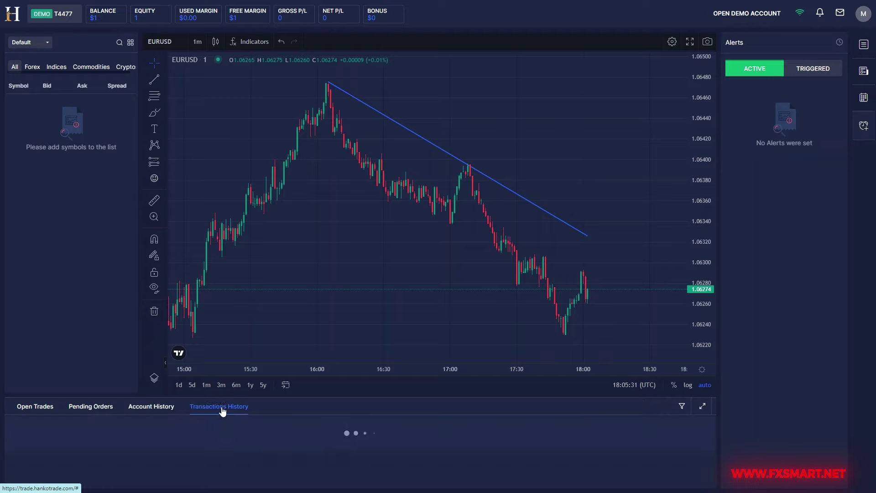
pyautogui.click(38, 407)
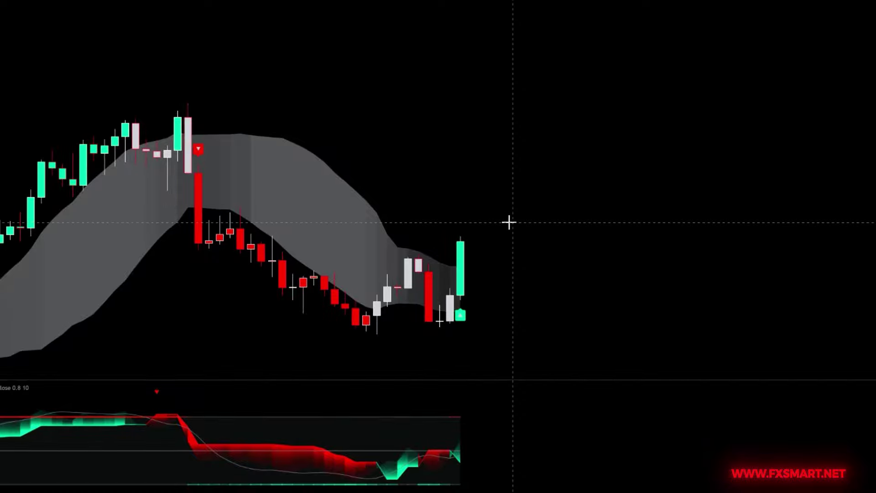
# Place a long position at the buy-signal candle, stop below it, target at 2.01 R/R.
pyautogui.click(459, 243)
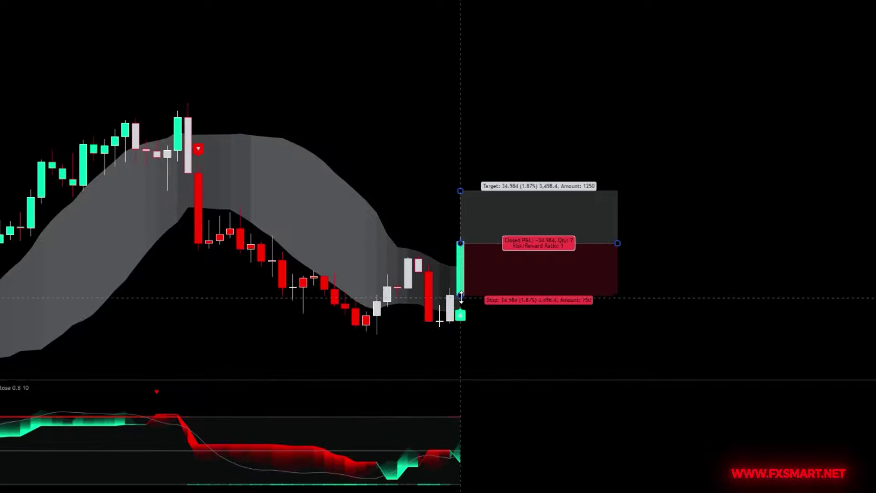
pyautogui.moveTo(460, 305); pyautogui.dragTo(458, 327)
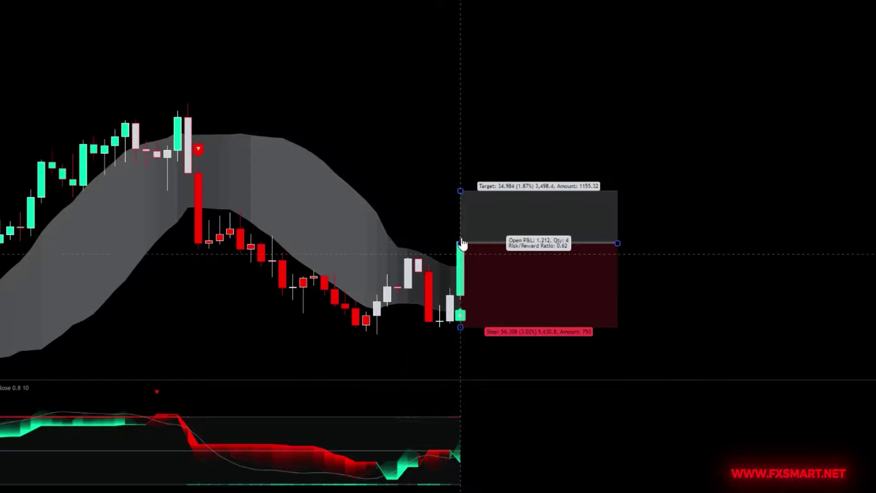
pyautogui.moveTo(459, 184); pyautogui.dragTo(482, 73)
pyautogui.click(706, 181)
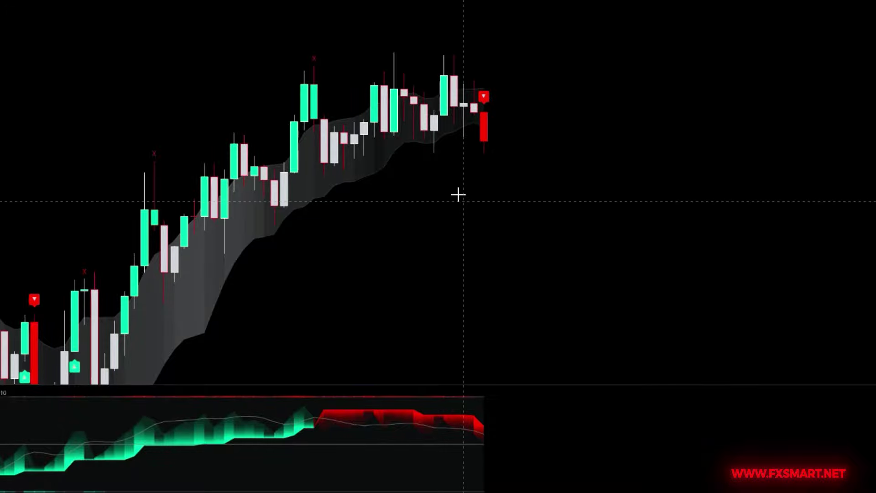
# Place a short position at the red sell signal, stop above the highs, 2.01 R/R target, box widened.
pyautogui.click(484, 140)
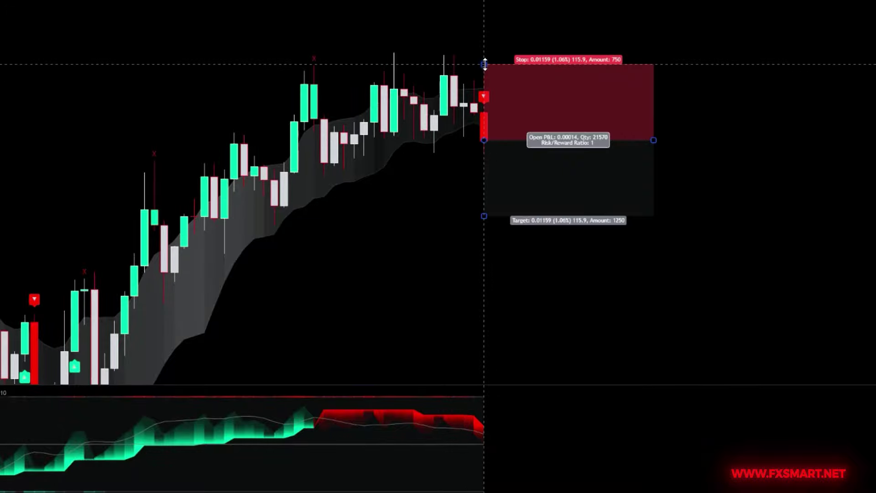
pyautogui.moveTo(485, 66); pyautogui.dragTo(485, 56)
pyautogui.moveTo(485, 217); pyautogui.dragTo(485, 309)
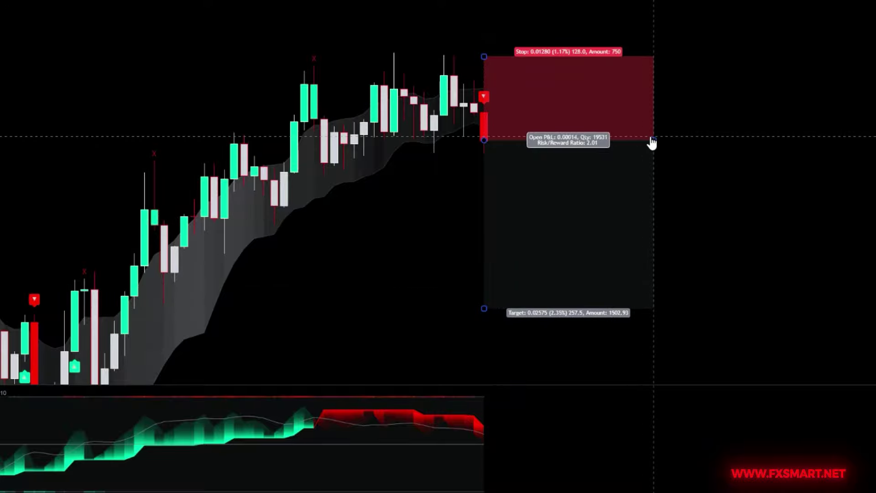
pyautogui.moveTo(653, 140); pyautogui.dragTo(704, 140)
pyautogui.click(766, 185)
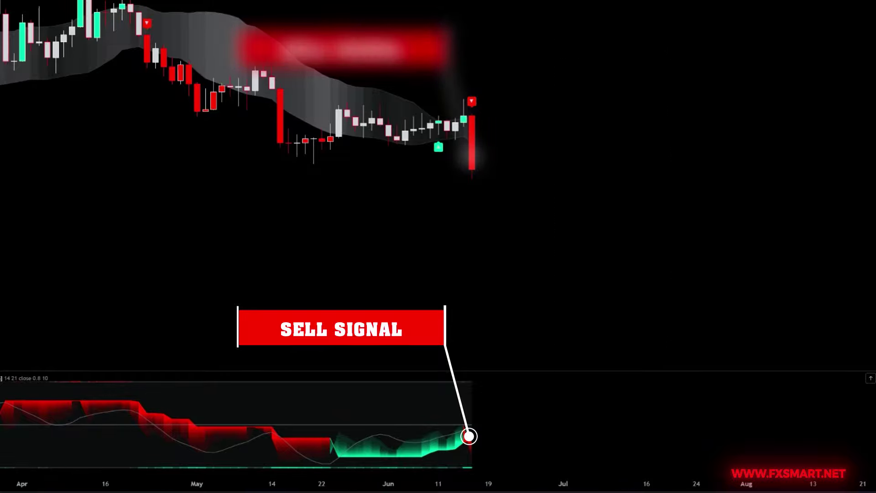
# Place a short position at the sell candle, stop above it, target about twice the risk, box widened.
pyautogui.click(472, 169)
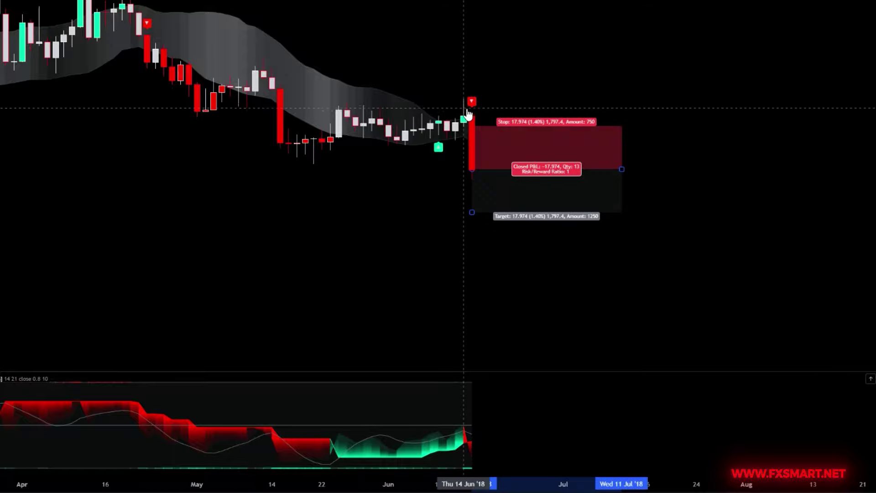
pyautogui.moveTo(471, 122); pyautogui.dragTo(471, 100)
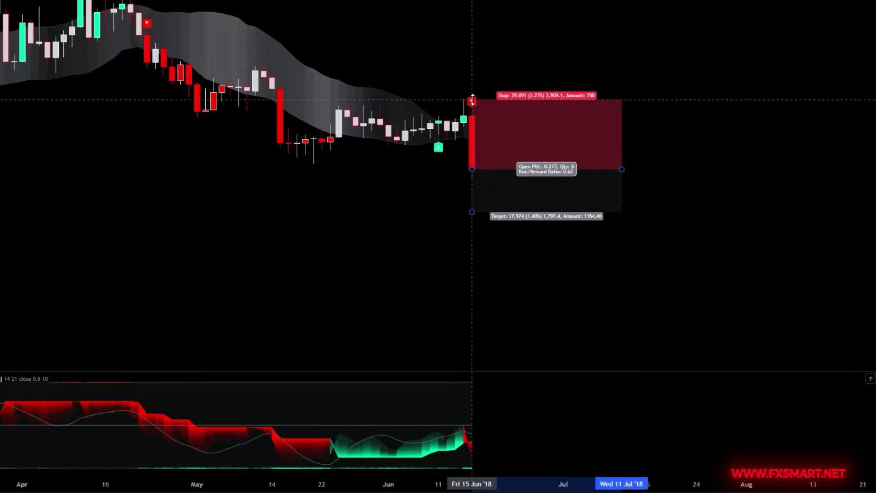
pyautogui.moveTo(474, 216); pyautogui.dragTo(474, 312)
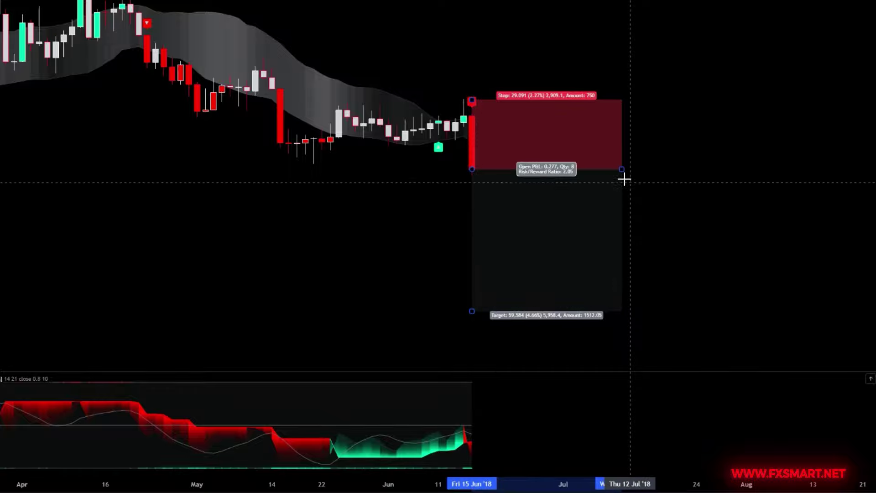
pyautogui.moveTo(622, 169); pyautogui.dragTo(672, 169)
pyautogui.click(733, 206)
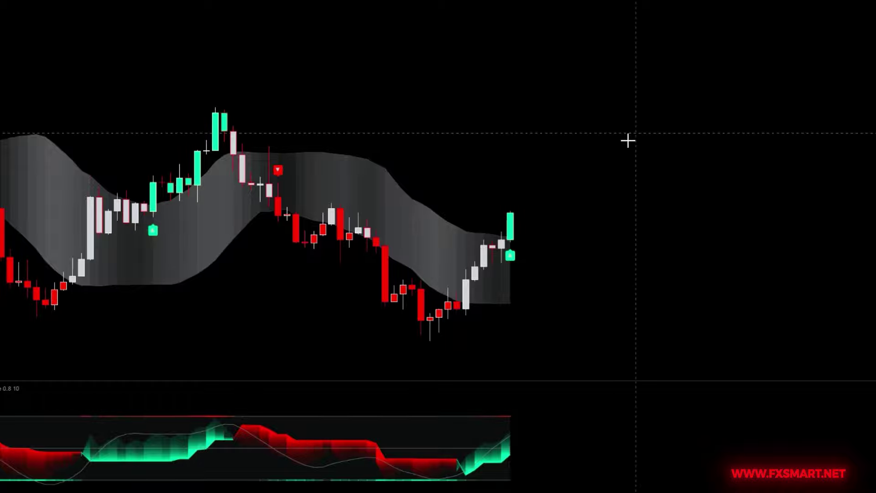
# Place a long position at the buy-signal candle with a lower stop and raised target.
pyautogui.click(510, 213)
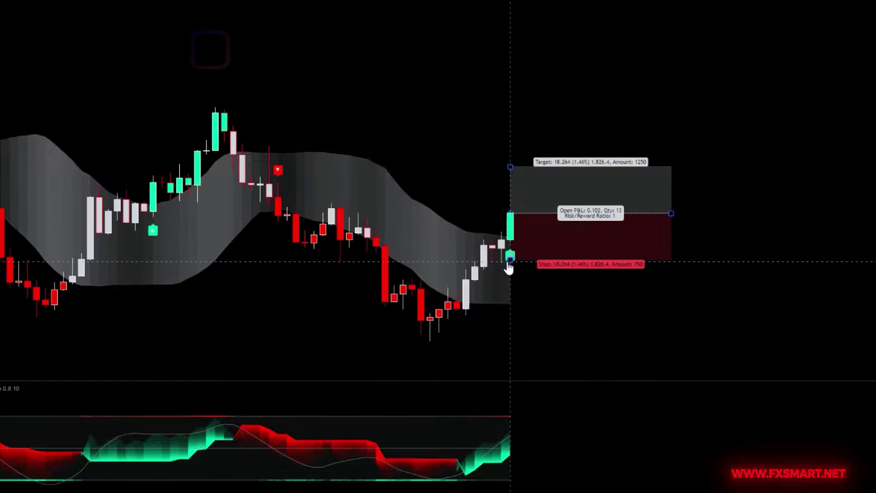
pyautogui.moveTo(511, 258); pyautogui.dragTo(507, 282)
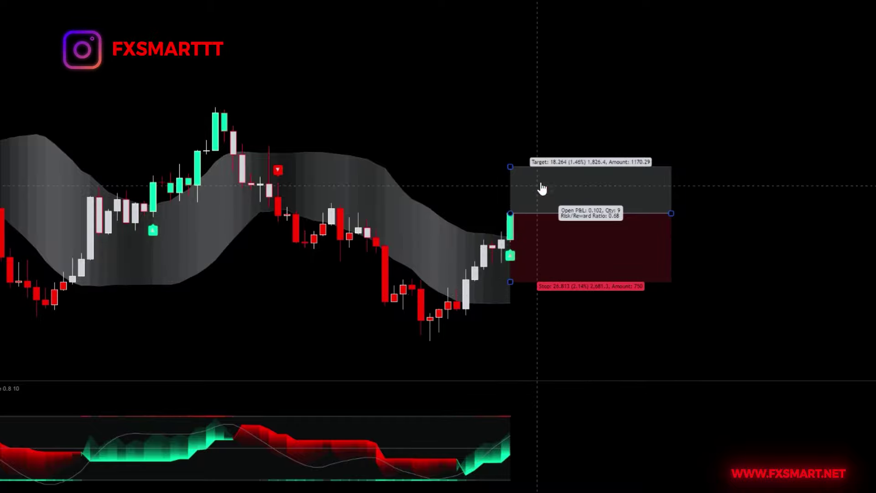
pyautogui.moveTo(512, 164); pyautogui.dragTo(511, 75)
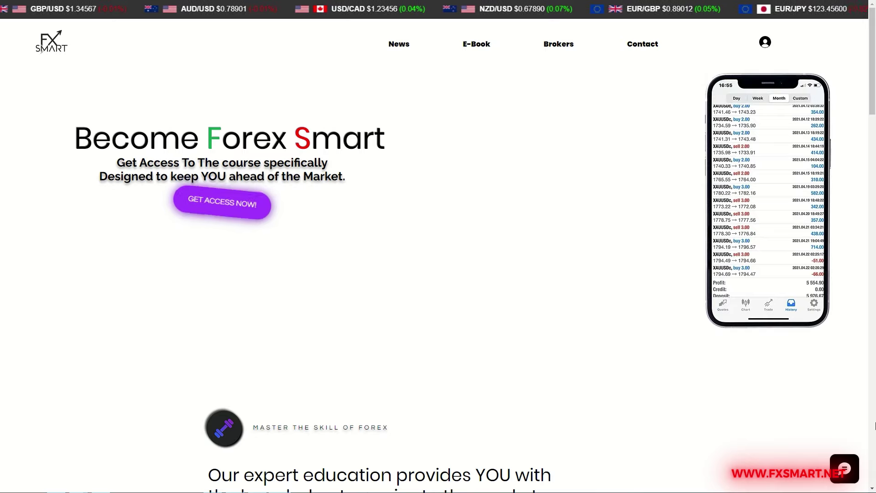
# Scroll the FX Smart homepage past the private community, Daily Signals and 'Also Includes' sections to the newsletter footer.
pyautogui.scroll(-1, 874, 425)
pyautogui.scroll(-1, 874, 426)
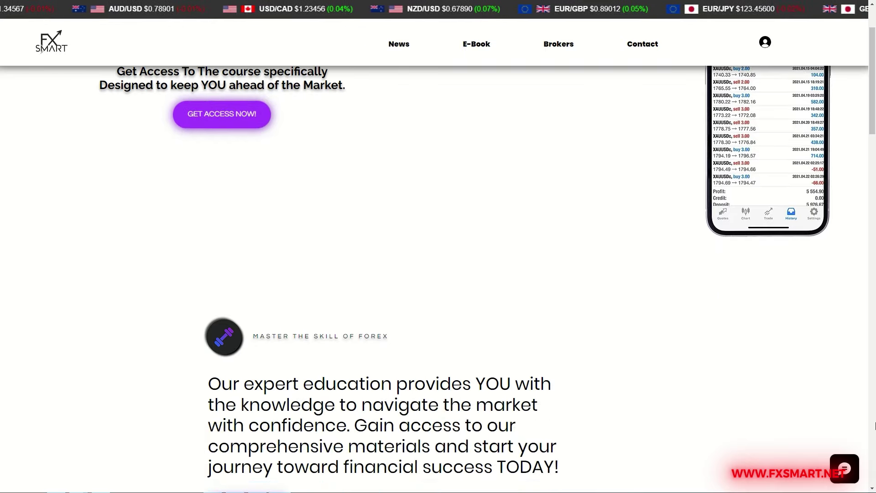
pyautogui.scroll(-1, 874, 426)
pyautogui.scroll(-1, 874, 426)
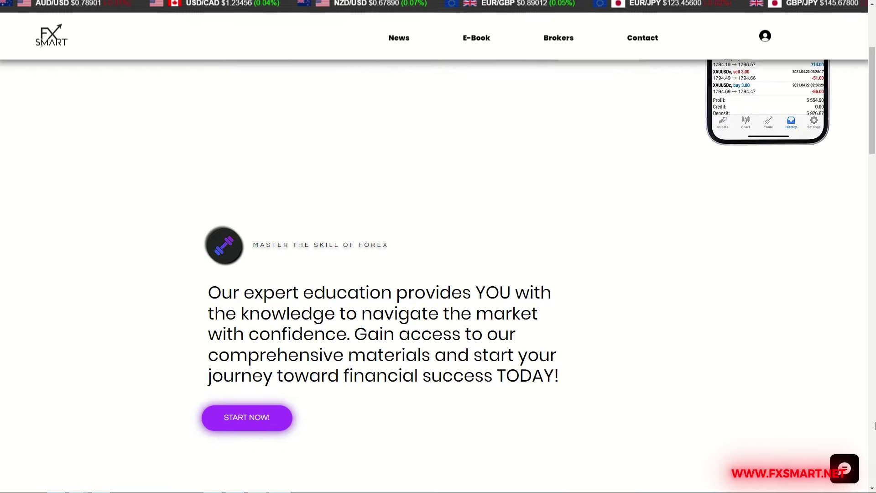
pyautogui.scroll(-1, 874, 426)
pyautogui.scroll(-2, 874, 426)
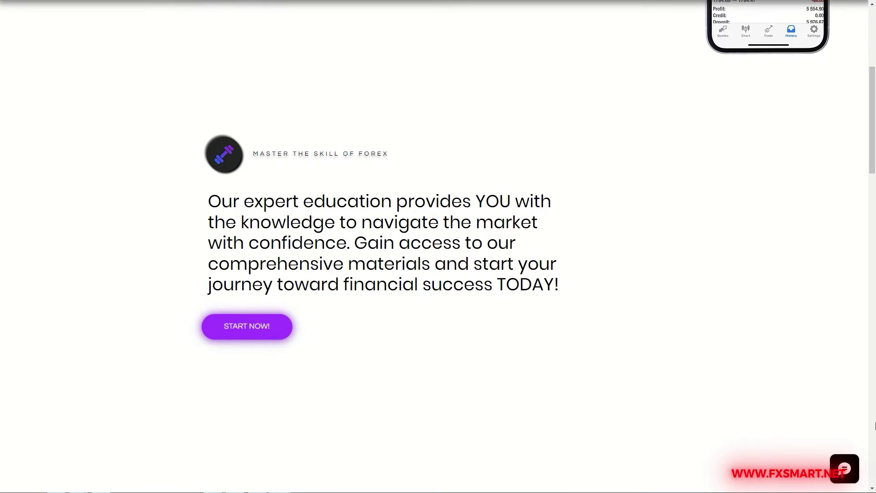
pyautogui.scroll(-2, 874, 425)
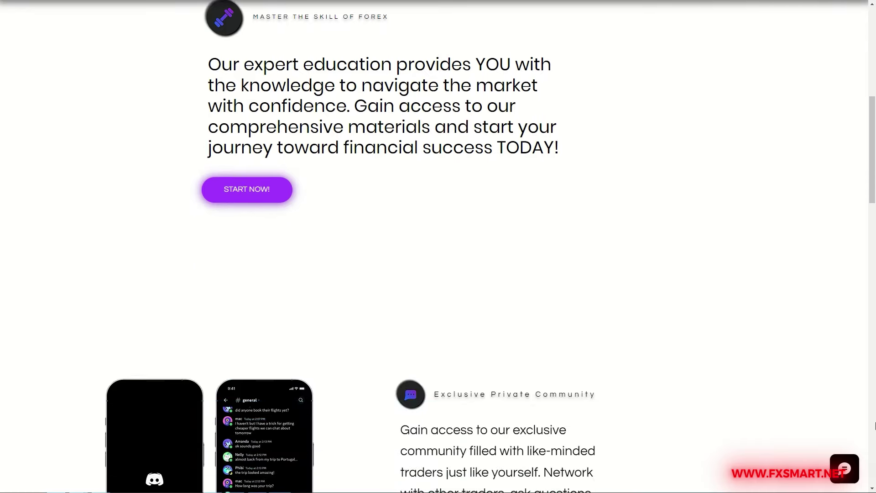
pyautogui.scroll(-2, 874, 426)
pyautogui.scroll(-2, 874, 426)
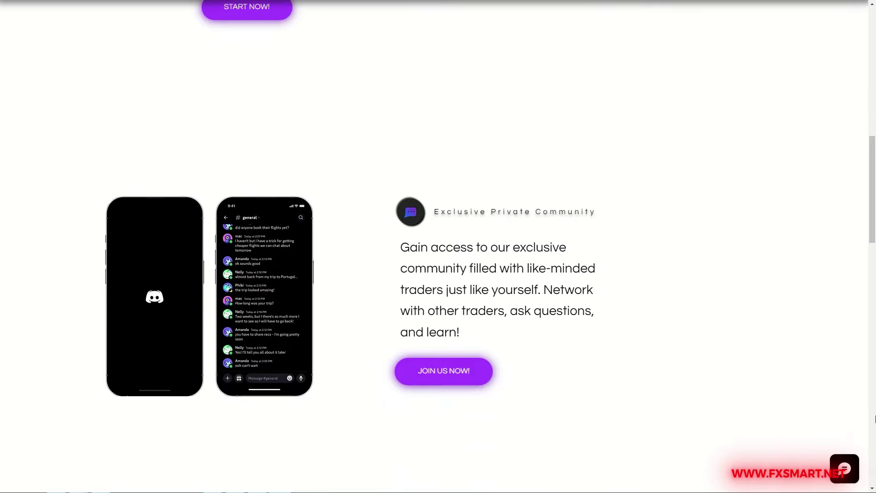
pyautogui.scroll(-3, 874, 424)
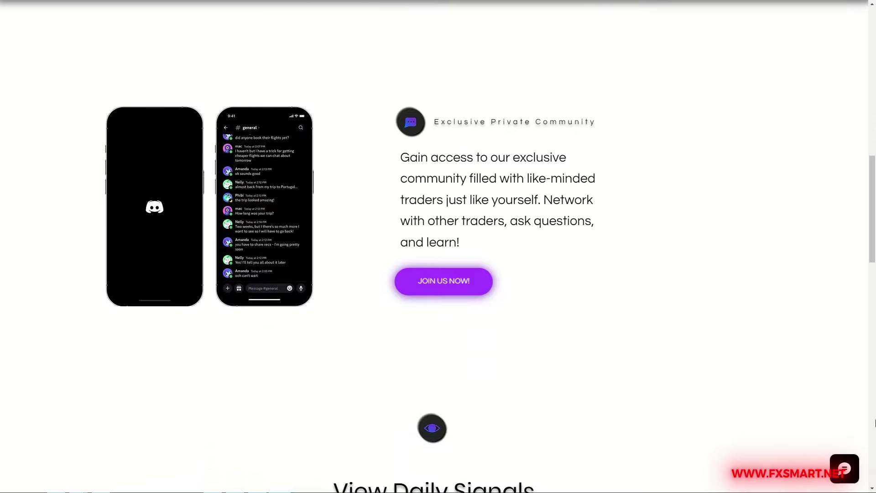
pyautogui.scroll(-2, 874, 424)
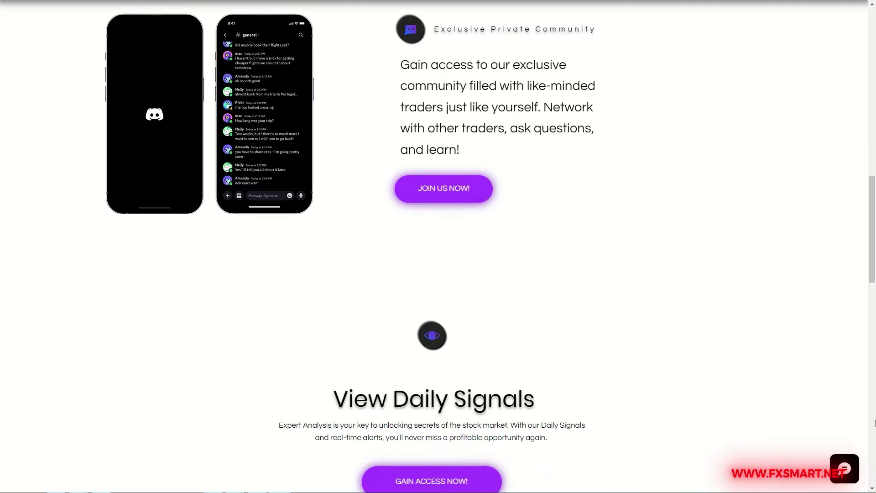
pyautogui.scroll(-3, 874, 424)
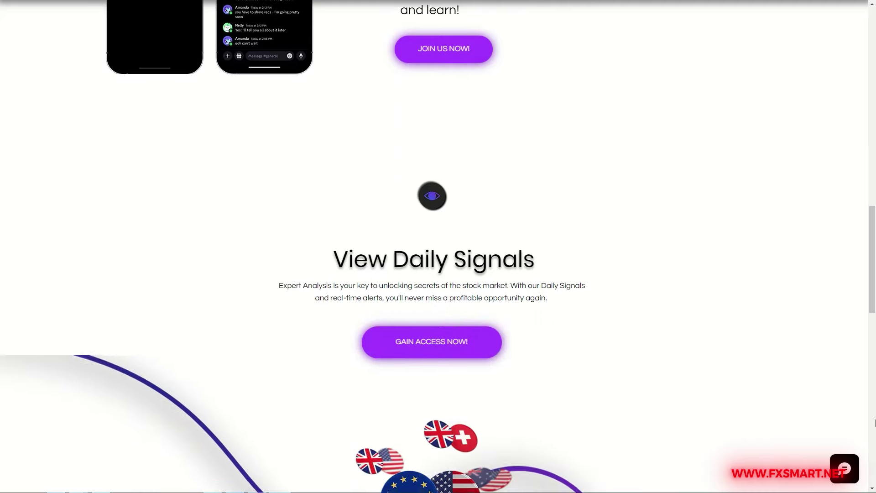
pyautogui.scroll(-3, 874, 424)
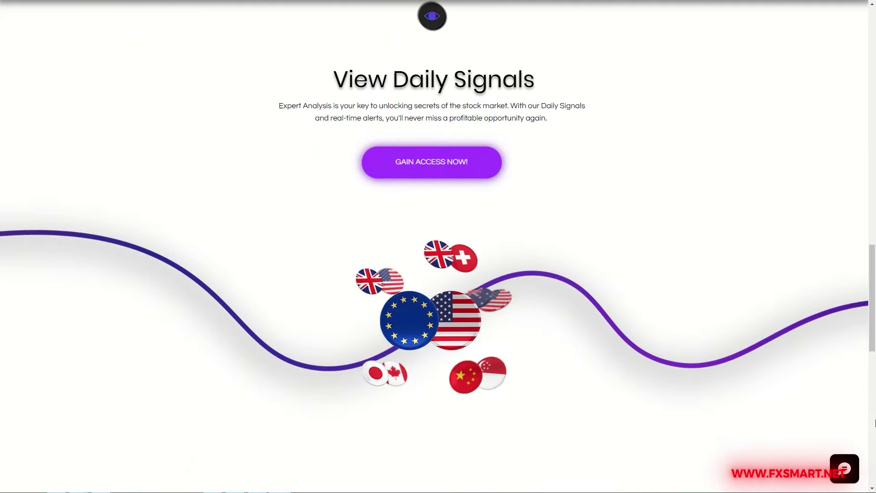
pyautogui.scroll(-3, 874, 424)
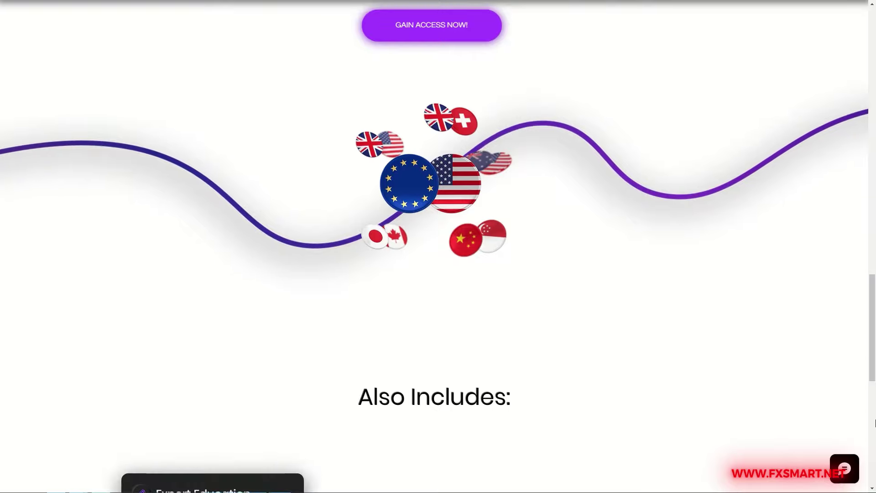
pyautogui.scroll(-3, 874, 424)
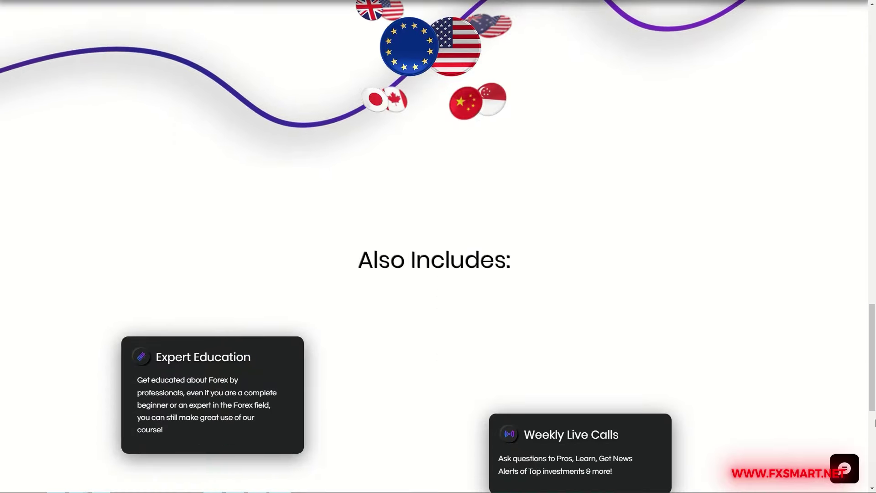
pyautogui.scroll(-2, 874, 424)
pyautogui.scroll(-1, 874, 424)
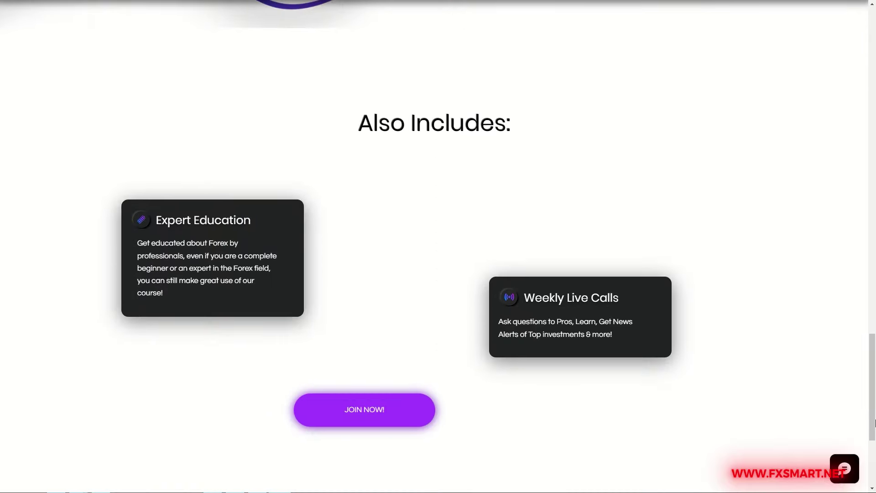
pyautogui.scroll(-2, 874, 424)
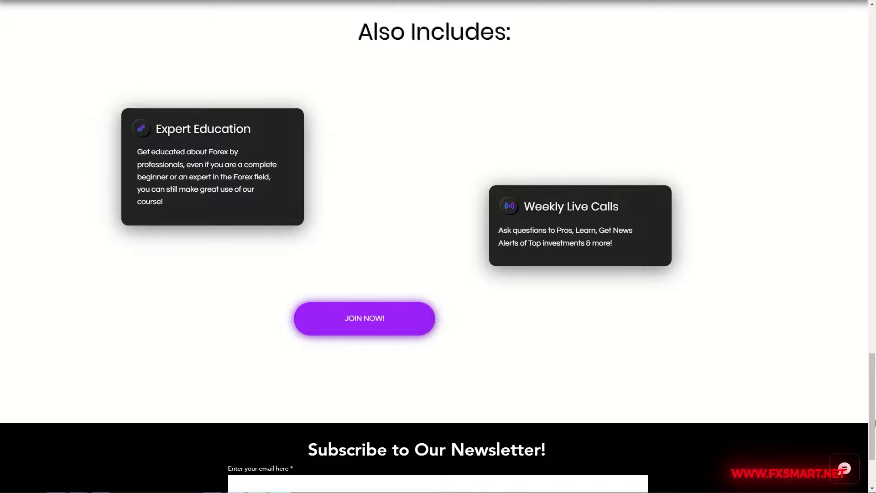
pyautogui.scroll(-3, 874, 424)
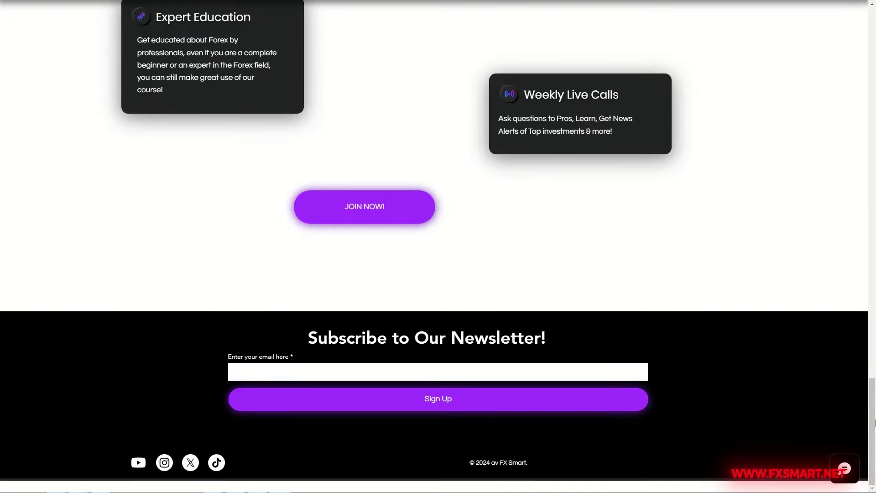